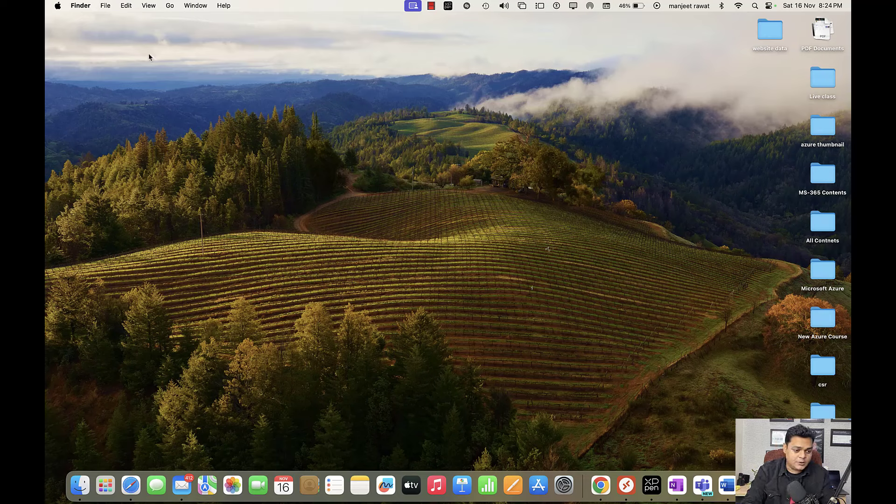
Open About This Mac's More Info page showing the M1 MacBook Air, 8 GB memory and Sonoma 14.5
click(58, 6)
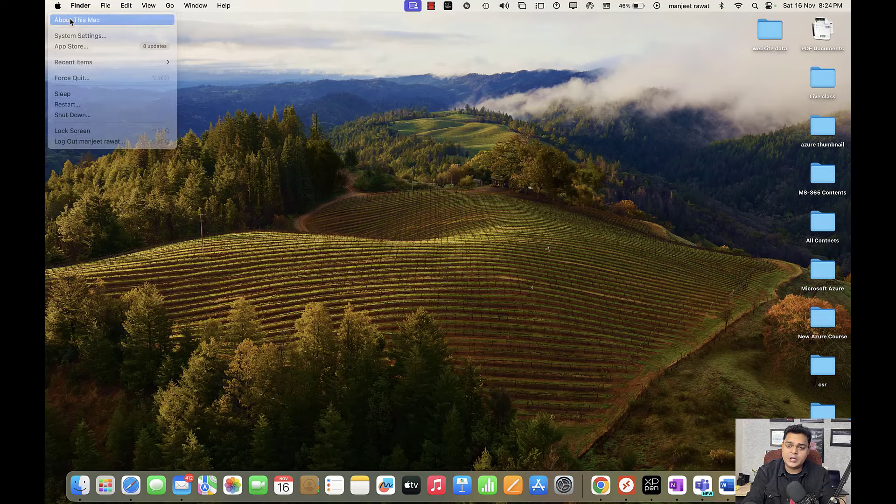
click(71, 21)
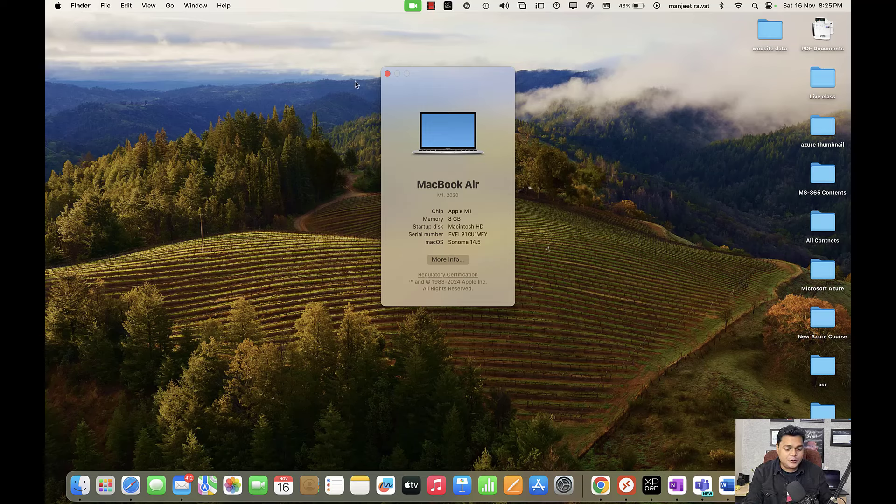
click(454, 261)
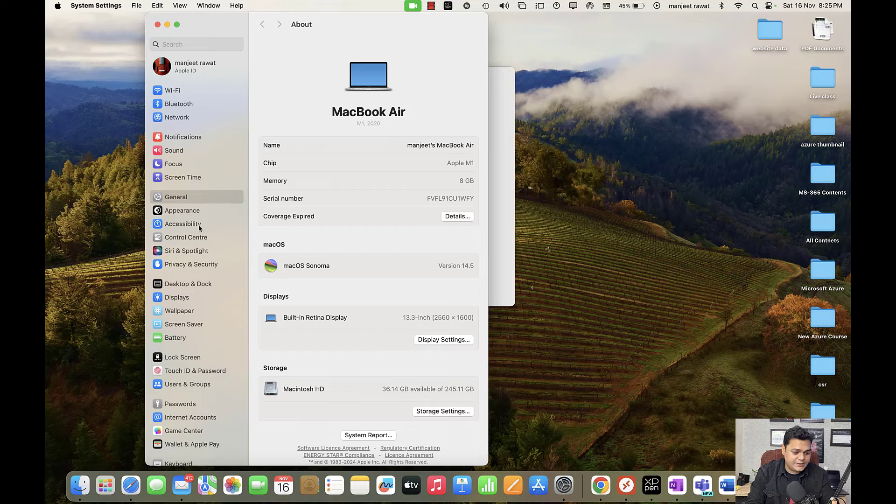
Show General > Software Update offering macOS Sequoia 15.1 (6.74 GB), and glance at battery status
click(187, 201)
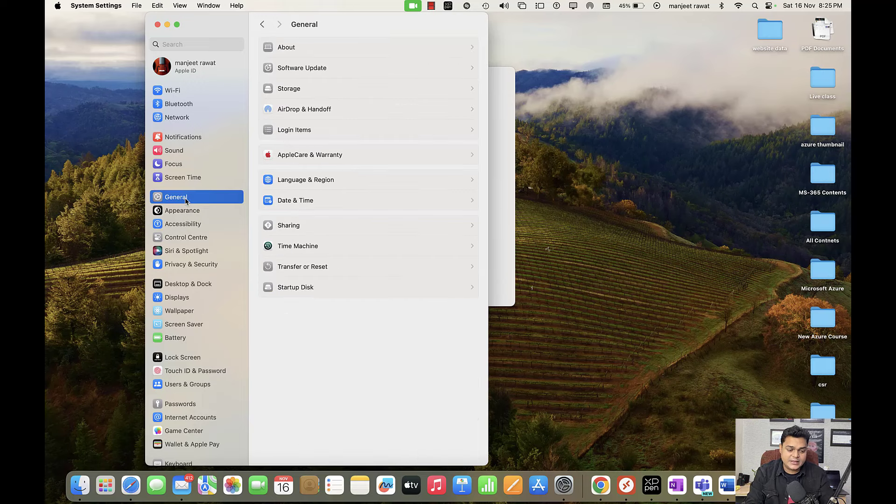
click(320, 70)
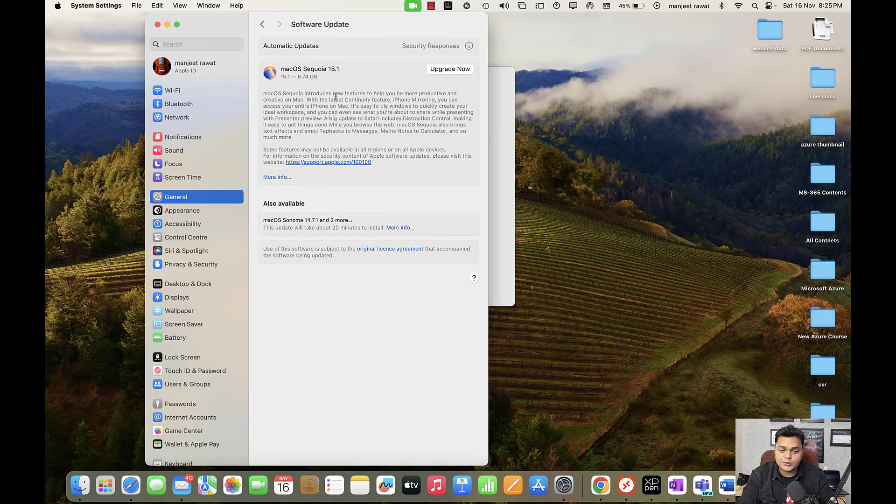
click(635, 7)
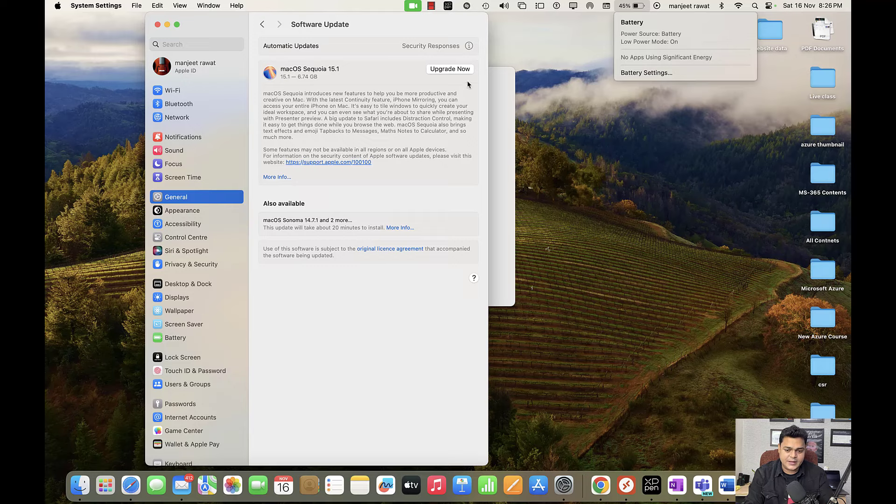
Upgrade to macOS Sequoia 15.1, agreeing to the licence and confirming with the admin password
click(451, 72)
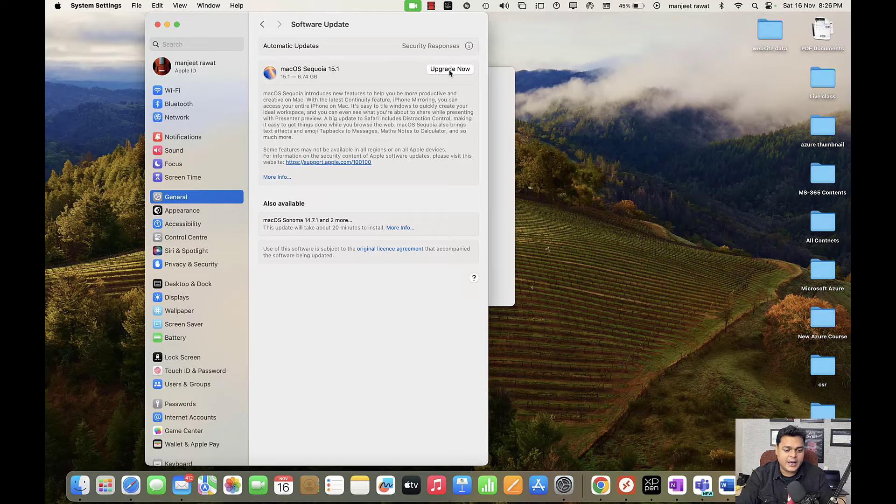
click(450, 70)
scroll(315, 231, down, 10)
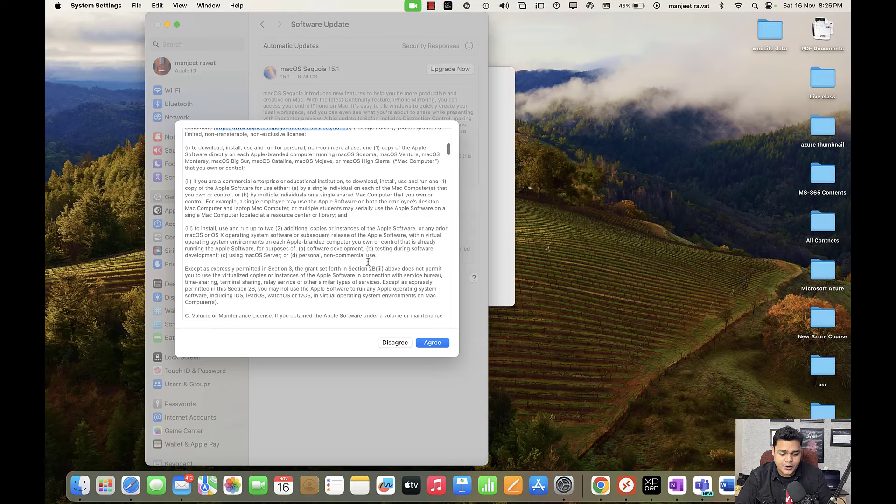
scroll(435, 308, down, 5)
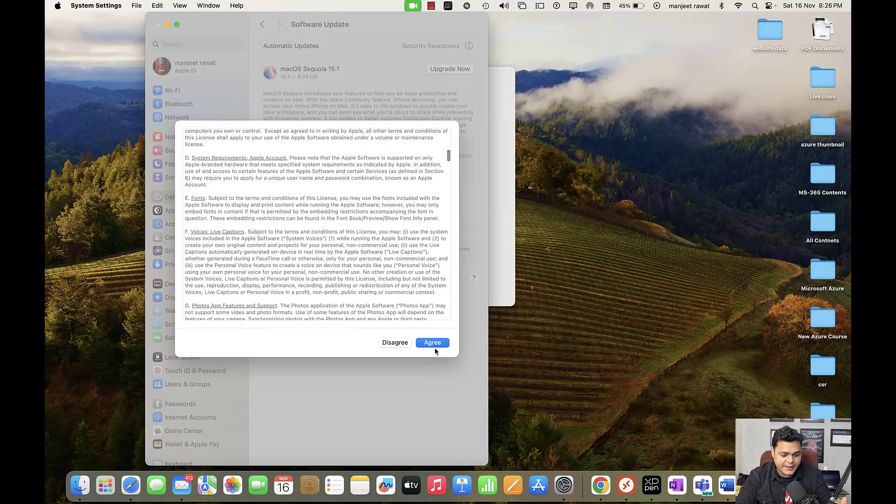
click(432, 343)
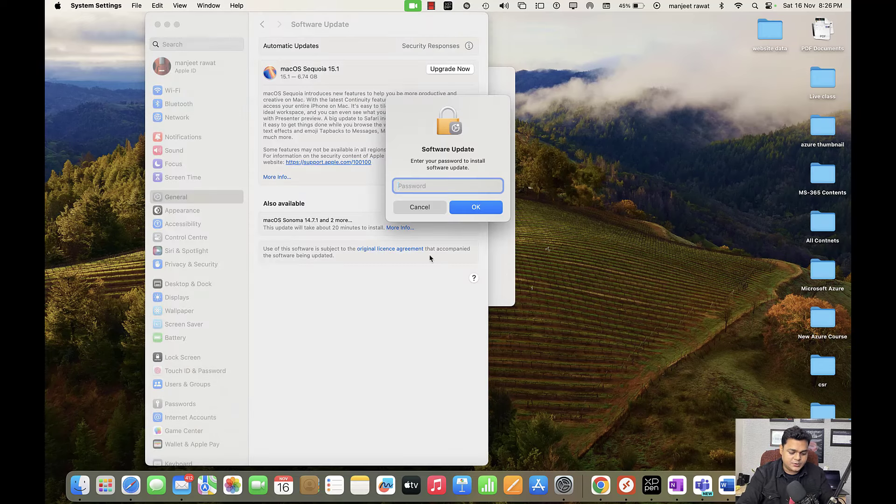
text(••••••••••)
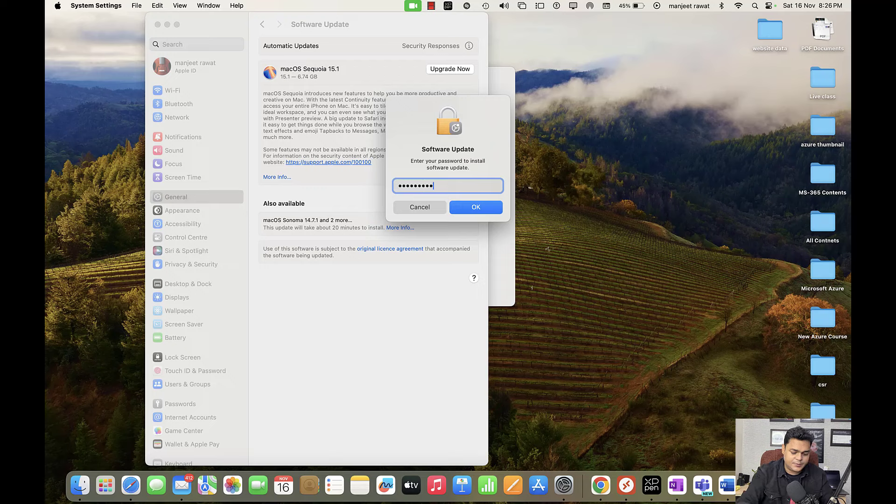
key(Return)
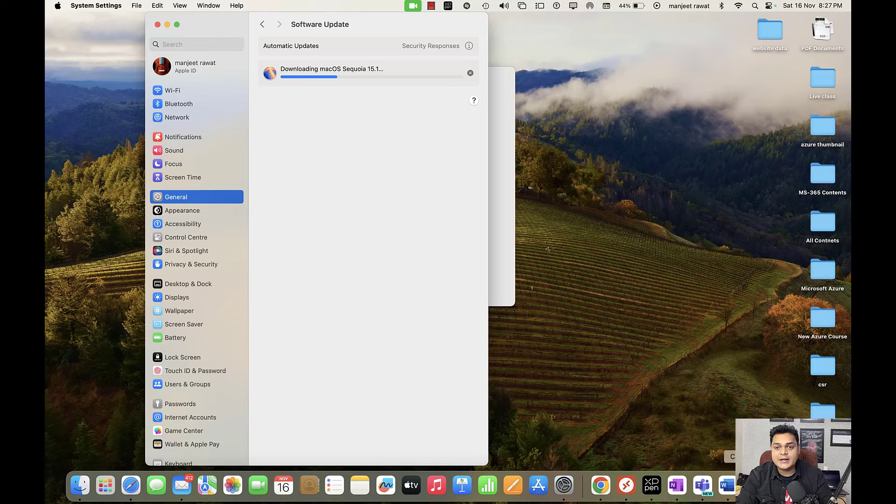
Wait while the macOS Sequoia 15.1 download progresses to about a third complete
right_click(730, 457)
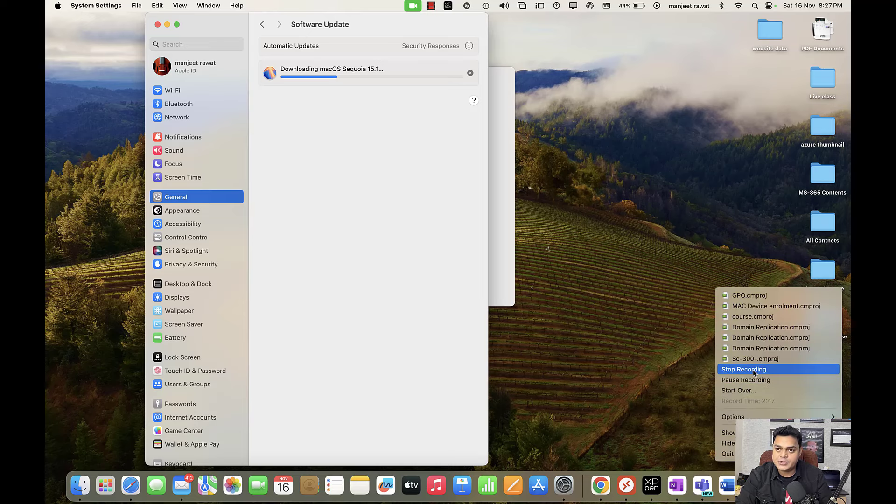